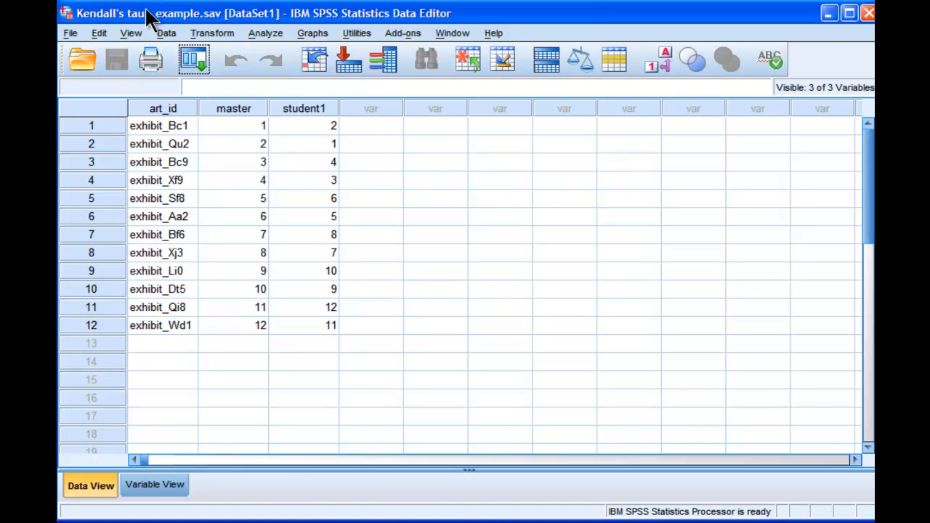
- Examine the master variable and the list of exhibit IDs in the art_id column
{"action": "left_click", "coordinate": [232, 130]}
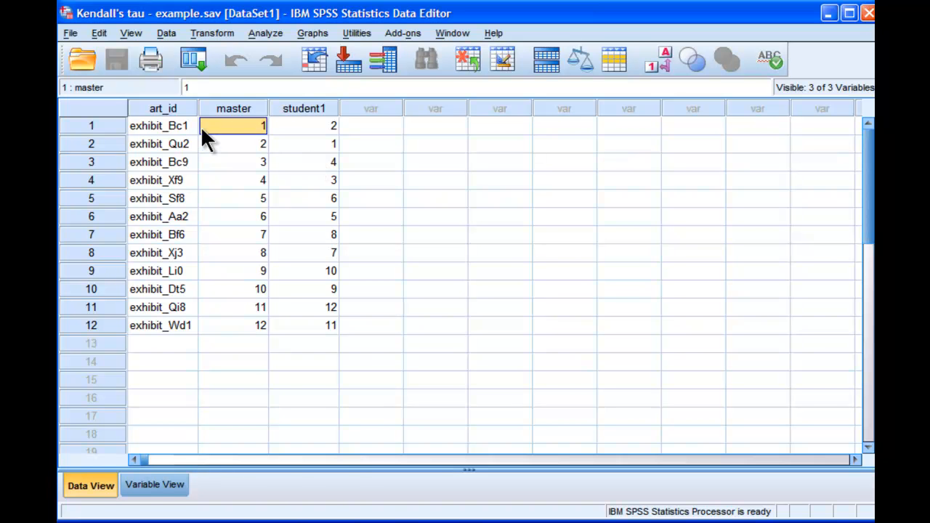
{"action": "left_click", "coordinate": [238, 108]}
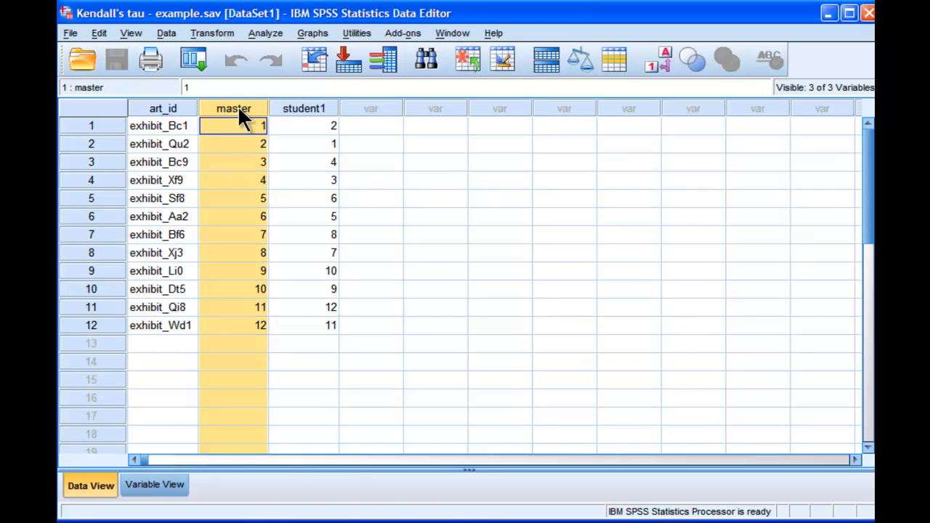
{"action": "left_click", "coordinate": [161, 126]}
{"action": "key", "text": "Down"}
{"action": "key", "text": "Down"}
{"action": "key", "text": "Down"}
{"action": "key", "text": "Down"}
{"action": "key", "text": "Down"}
{"action": "key", "text": "Down"}
{"action": "key", "text": "Down"}
{"action": "key", "text": "Down"}
{"action": "key", "text": "Down"}
{"action": "key", "text": "Down"}
{"action": "key", "text": "Down"}
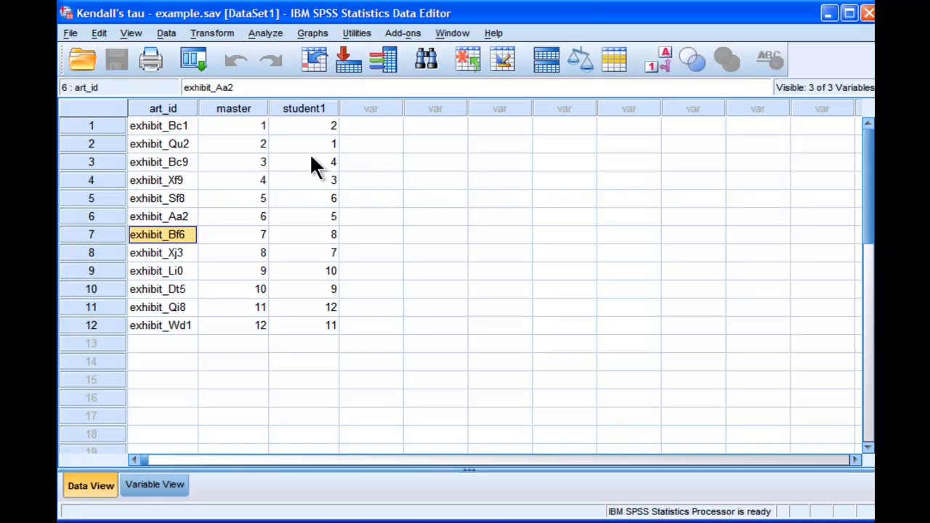
- Examine the ranks in the master column case by case, from the first exhibit to the last
{"action": "key", "text": "Right"}
{"action": "key", "text": "Up"}
{"action": "key", "text": "Up"}
{"action": "key", "text": "Up"}
{"action": "key", "text": "Up"}
{"action": "key", "text": "Up"}
{"action": "key", "text": "Up"}
{"action": "key", "text": "Up"}
{"action": "key", "text": "Up"}
{"action": "key", "text": "Up"}
{"action": "key", "text": "Up"}
{"action": "key", "text": "Up"}
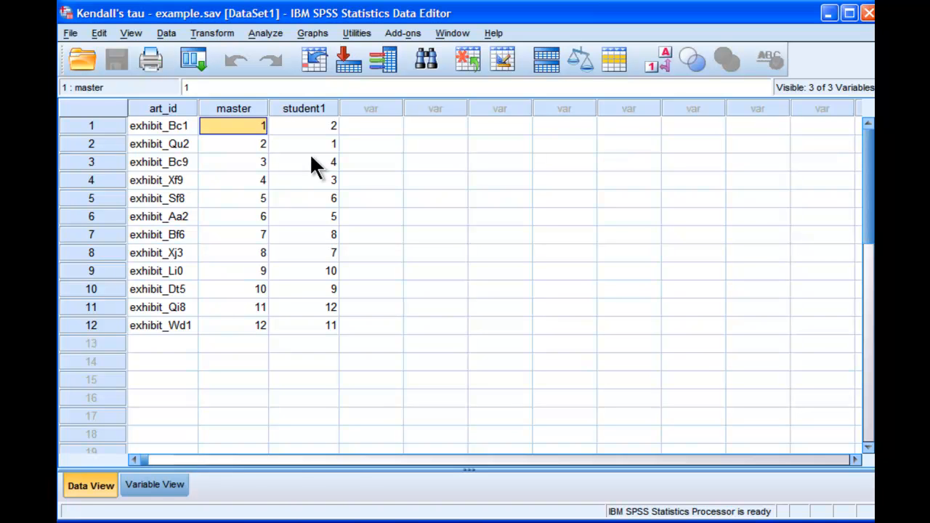
{"action": "key", "text": "Down"}
{"action": "key", "text": "Down"}
{"action": "key", "text": "Down"}
{"action": "key", "text": "Down"}
{"action": "key", "text": "Down"}
{"action": "key", "text": "Up"}
{"action": "key", "text": "Up"}
{"action": "key", "text": "Up"}
{"action": "key", "text": "Up"}
{"action": "key", "text": "Up"}
{"action": "key", "text": "Down"}
{"action": "key", "text": "Down"}
{"action": "key", "text": "Down"}
{"action": "key", "text": "Down"}
{"action": "key", "text": "Down"}
{"action": "key", "text": "Down"}
{"action": "key", "text": "Down"}
{"action": "key", "text": "Down"}
{"action": "key", "text": "Down"}
{"action": "key", "text": "Down"}
{"action": "key", "text": "Down"}
{"action": "key", "text": "Down"}
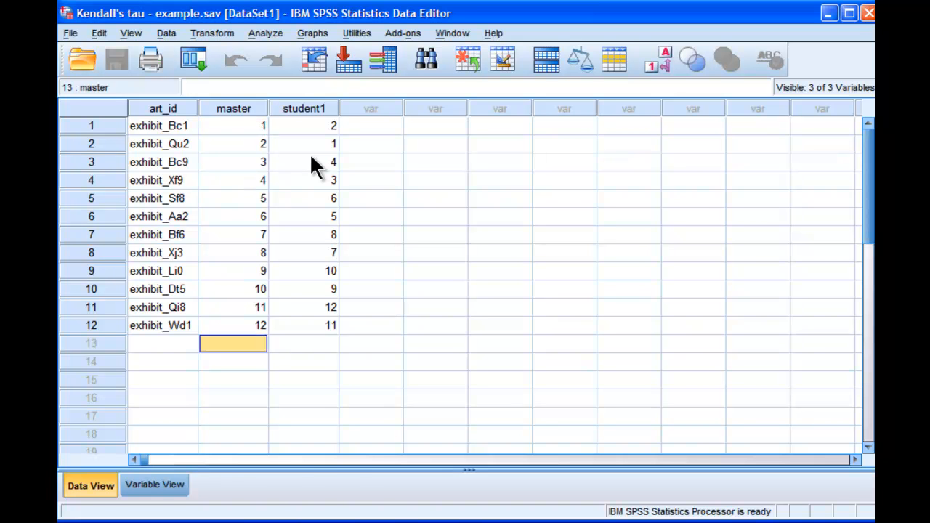
{"action": "key", "text": "Up"}
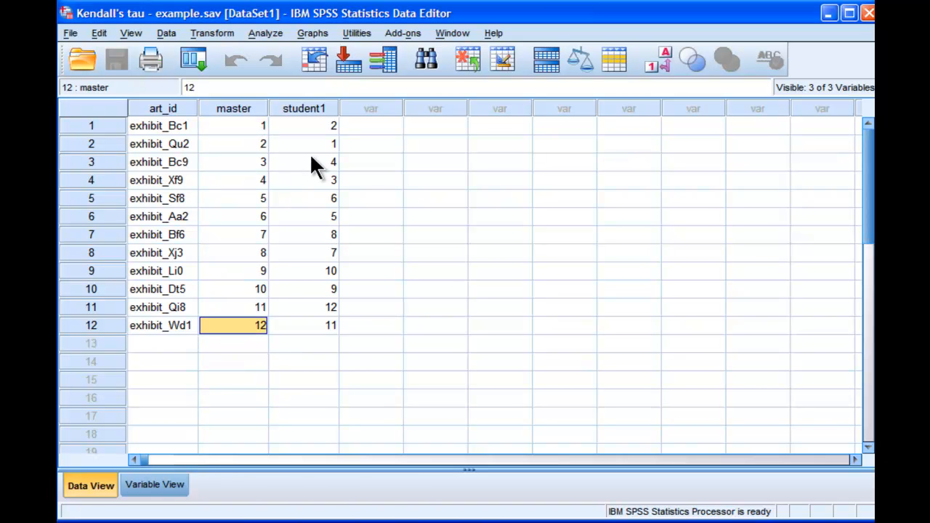
{"action": "key", "text": "Up"}
{"action": "key", "text": "Up"}
{"action": "key", "text": "Up"}
{"action": "key", "text": "Up"}
{"action": "key", "text": "Up"}
{"action": "key", "text": "Up"}
{"action": "key", "text": "Up"}
{"action": "key", "text": "Up"}
{"action": "key", "text": "Up"}
{"action": "key", "text": "Up"}
{"action": "key", "text": "Up"}
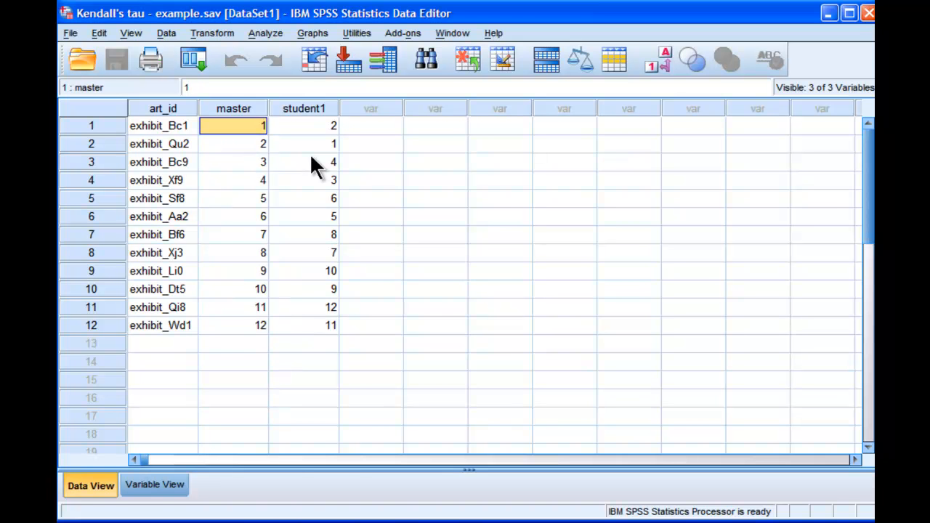
{"action": "key", "text": "Down"}
{"action": "key", "text": "Down"}
{"action": "key", "text": "Down"}
{"action": "key", "text": "Down"}
{"action": "key", "text": "Down"}
{"action": "key", "text": "Down"}
{"action": "key", "text": "Down"}
{"action": "key", "text": "Down"}
{"action": "key", "text": "Down"}
{"action": "key", "text": "Down"}
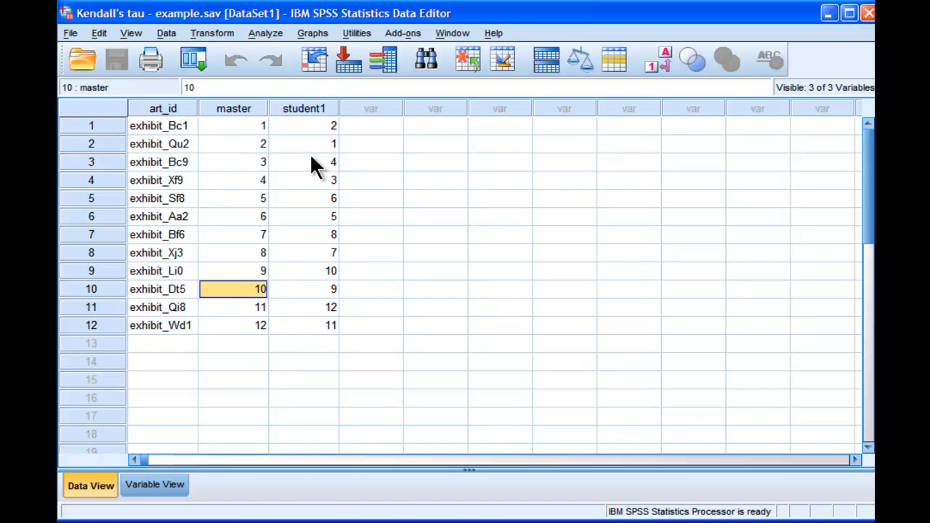
{"action": "key", "text": "Down"}
{"action": "key", "text": "Up"}
{"action": "key", "text": "Up"}
{"action": "key", "text": "Up"}
{"action": "key", "text": "Up"}
{"action": "key", "text": "Up"}
{"action": "key", "text": "Up"}
{"action": "key", "text": "Up"}
{"action": "key", "text": "Up"}
{"action": "key", "text": "Up"}
{"action": "key", "text": "Up"}
{"action": "key", "text": "Up"}
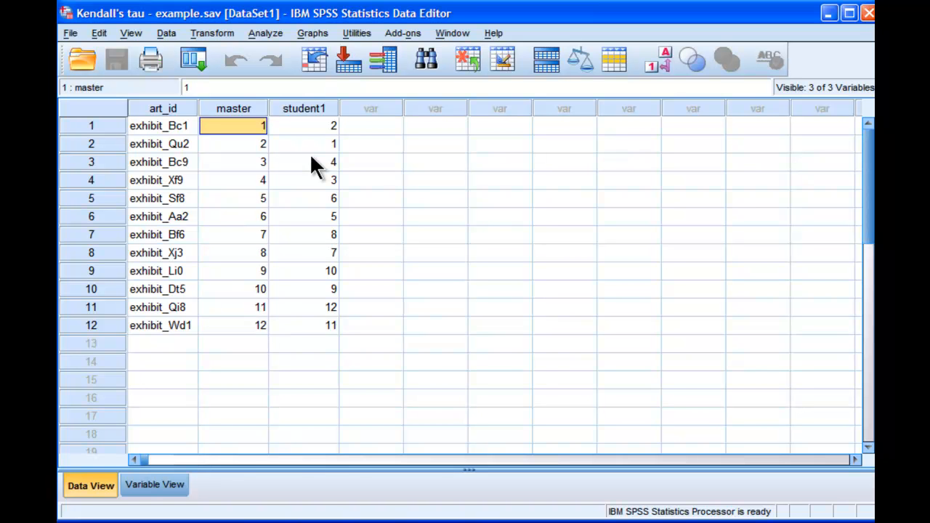
- Compare the student1 ranks with the master ranks, especially for the exhibits in rows 9 to 12
{"action": "key", "text": "Right"}
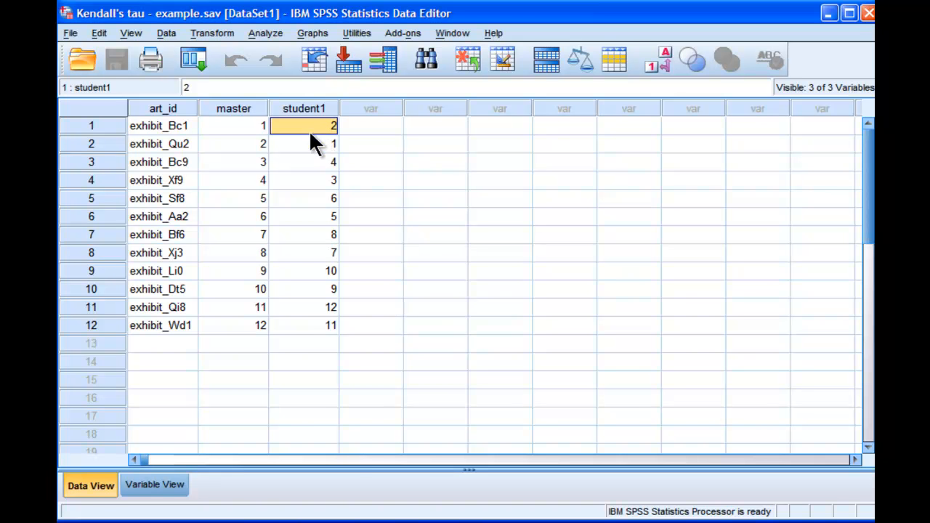
{"action": "left_click", "coordinate": [257, 271]}
{"action": "left_click", "coordinate": [308, 276]}
{"action": "left_click", "coordinate": [256, 290]}
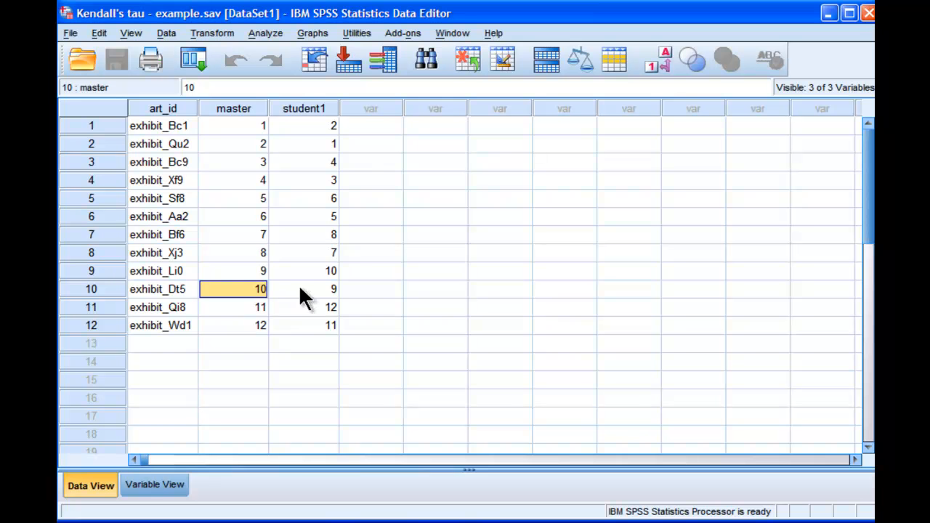
{"action": "left_click", "coordinate": [299, 286]}
{"action": "left_click", "coordinate": [263, 294]}
{"action": "left_click", "coordinate": [289, 309]}
{"action": "left_click", "coordinate": [262, 324]}
{"action": "left_click", "coordinate": [305, 326]}
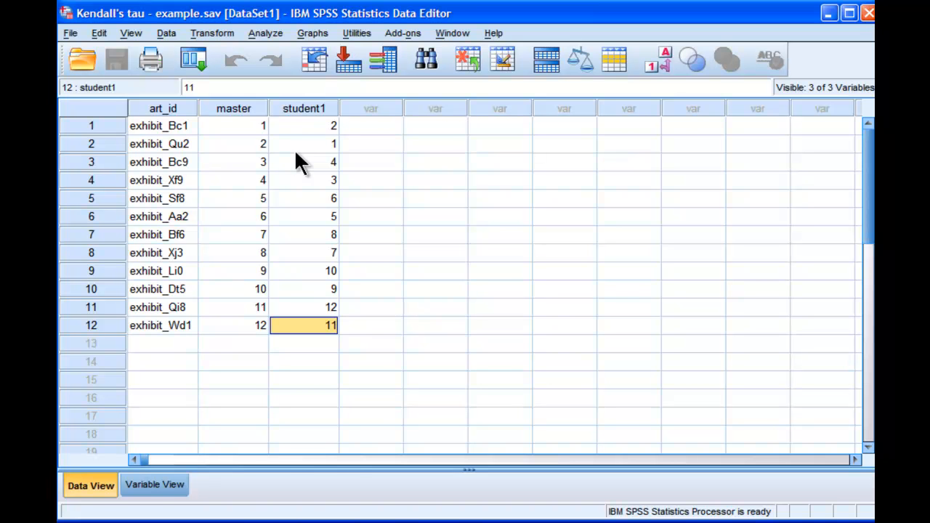
{"action": "left_click", "coordinate": [249, 125]}
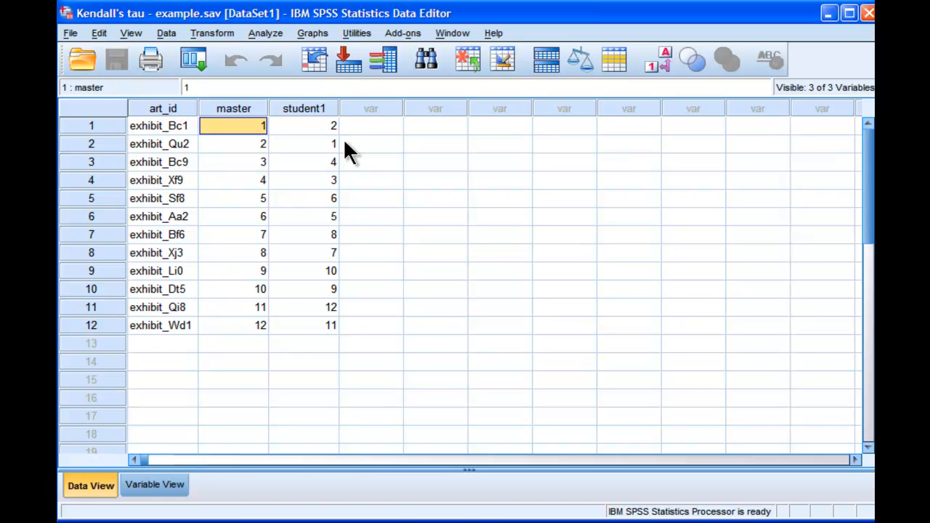
- Set up a bivariate correlation with master and student1 as the variables
{"action": "left_click", "coordinate": [265, 33]}
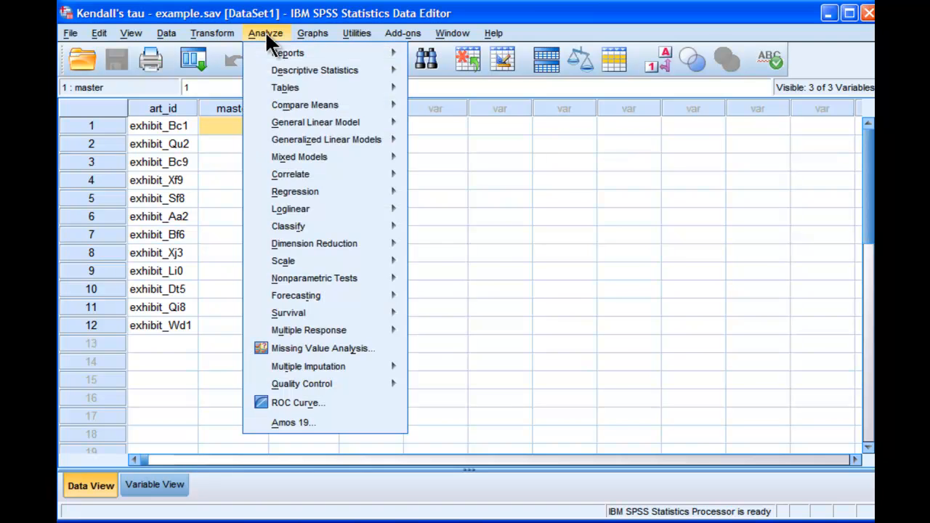
{"action": "mouse_move", "coordinate": [348, 176]}
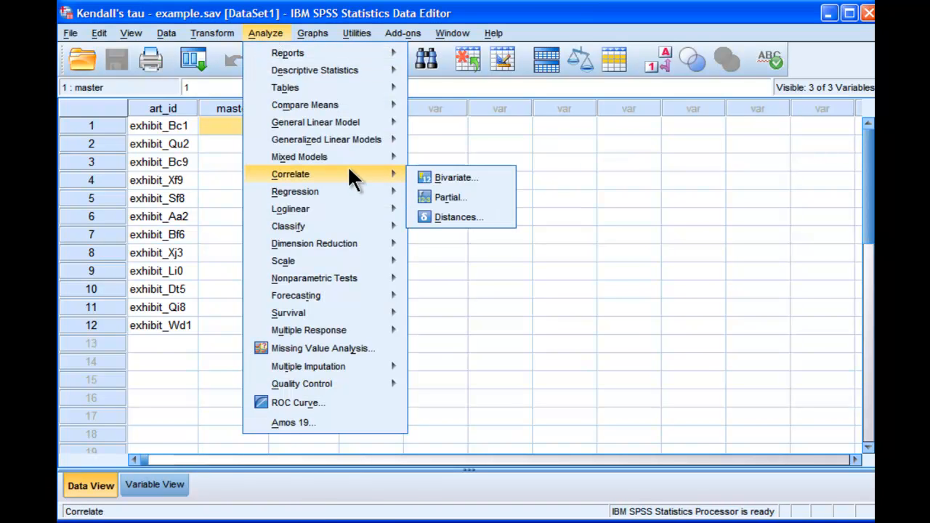
{"action": "left_click", "coordinate": [423, 178]}
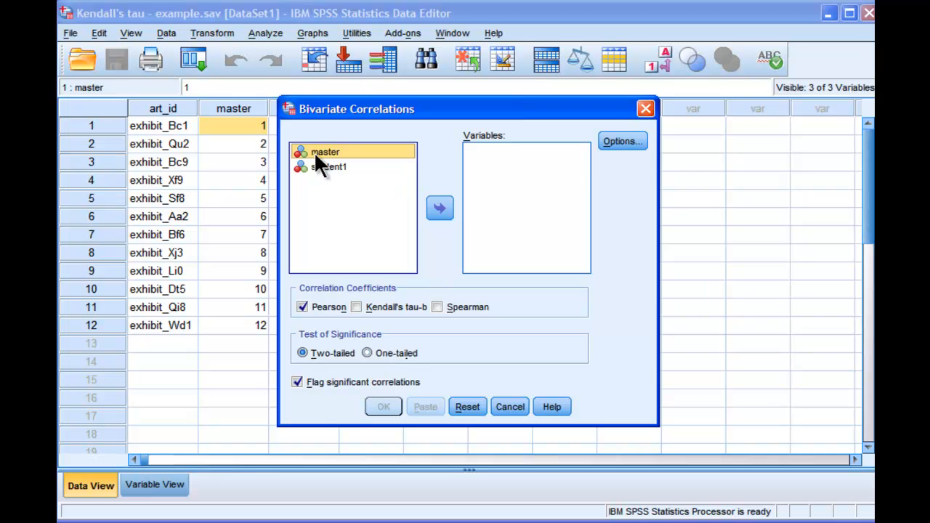
{"action": "left_click", "coordinate": [315, 167], "text": "shift"}
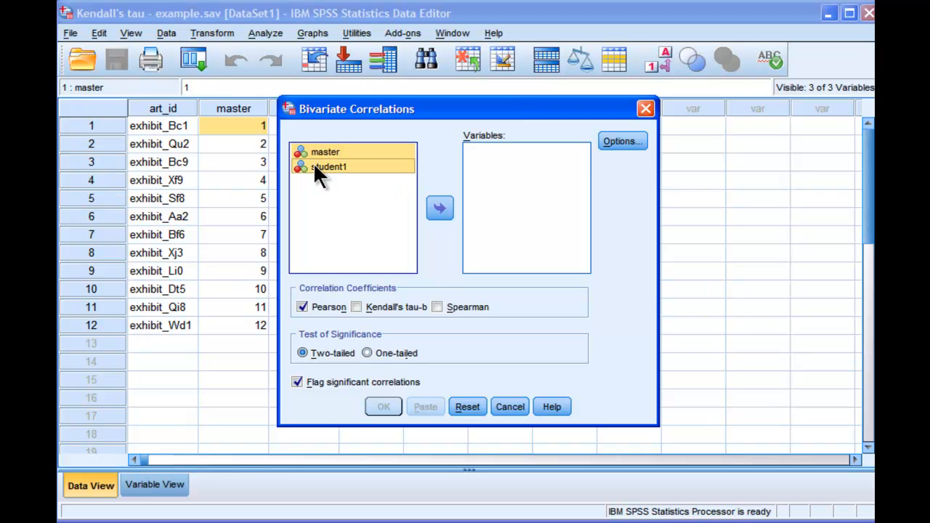
{"action": "left_click", "coordinate": [441, 207]}
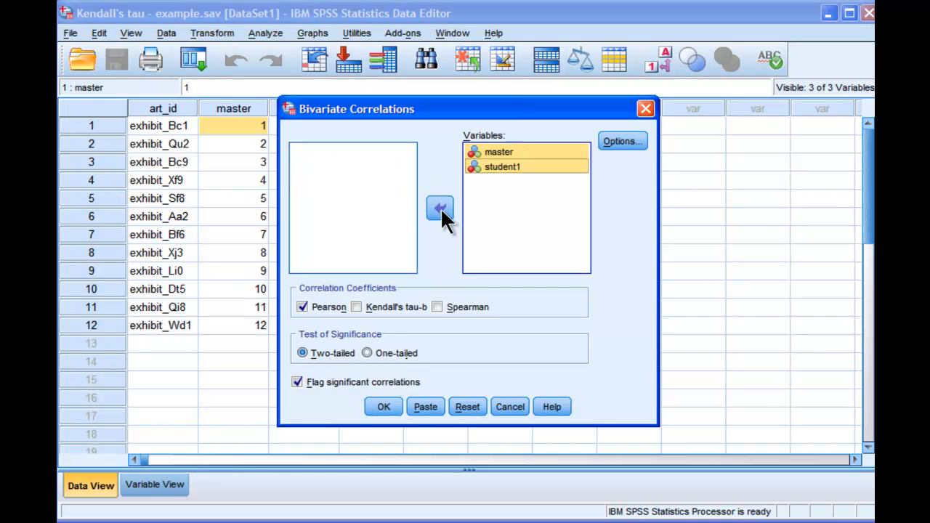
- Choose Kendall's tau-b instead of Pearson as the correlation coefficient and run the analysis
{"action": "left_click", "coordinate": [376, 306]}
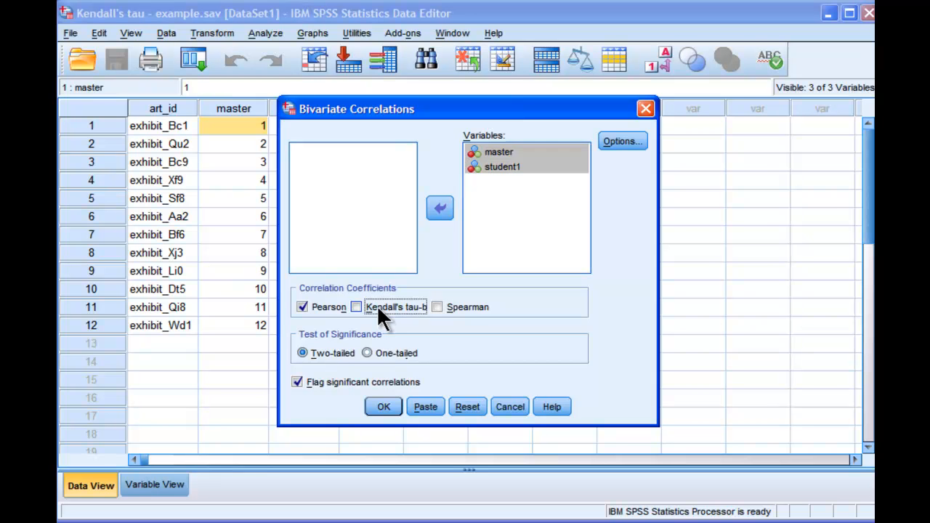
{"action": "left_click", "coordinate": [320, 305]}
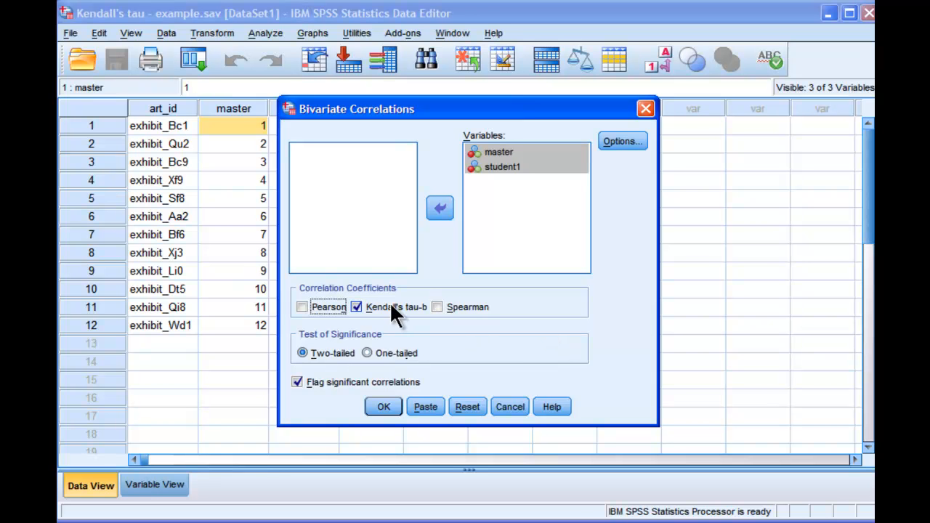
{"action": "left_click", "coordinate": [383, 407]}
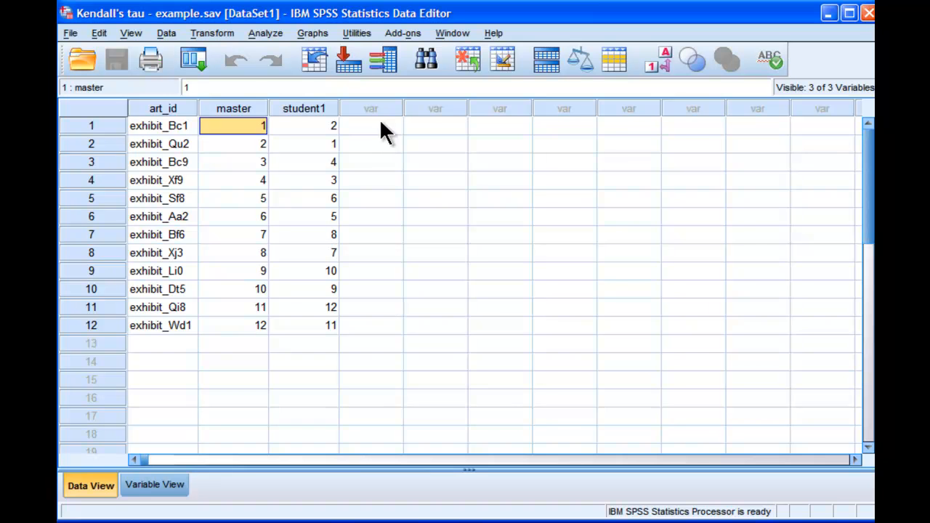
{"action": "left_click", "coordinate": [379, 120]}
{"action": "type", "text": "exhibit_Xf9 exhibit_Sf8 exhibit_Aa2"}
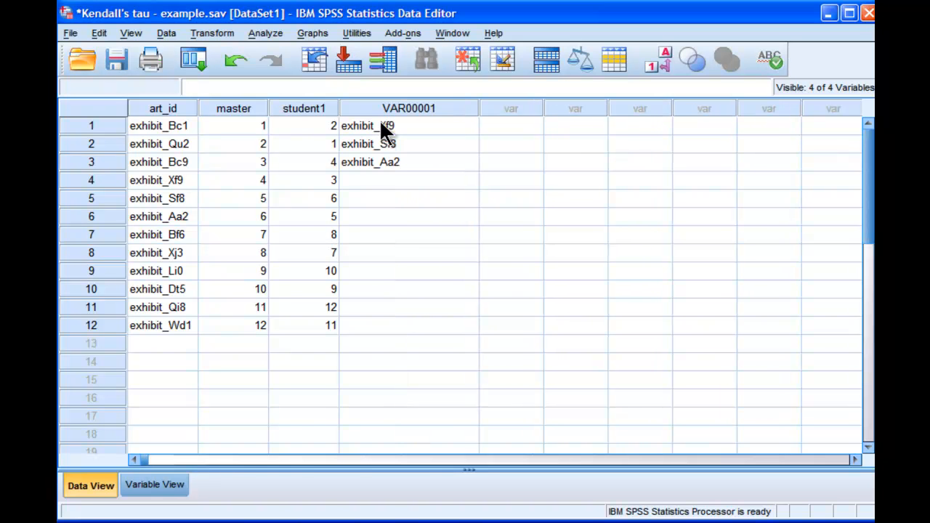
{"action": "left_click_drag", "start_coordinate": [379, 120], "coordinate": [379, 162]}
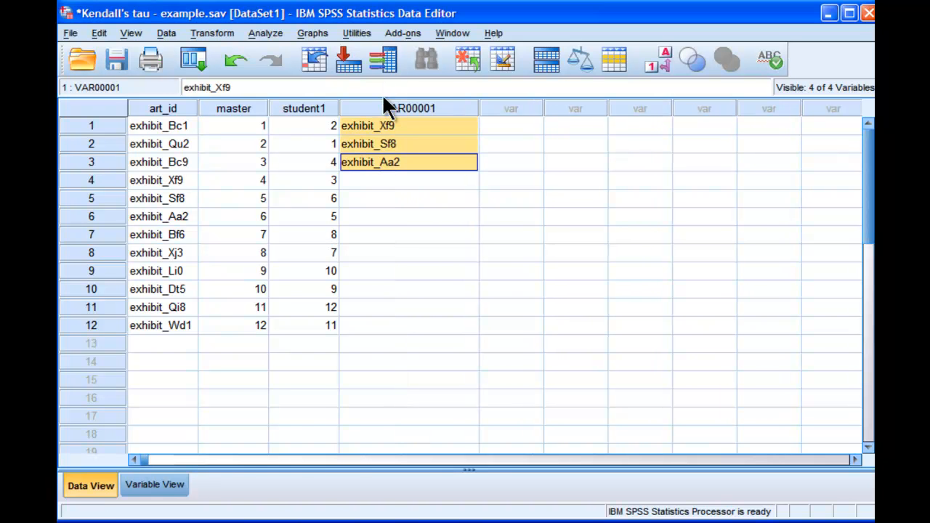
{"action": "left_click", "coordinate": [383, 108]}
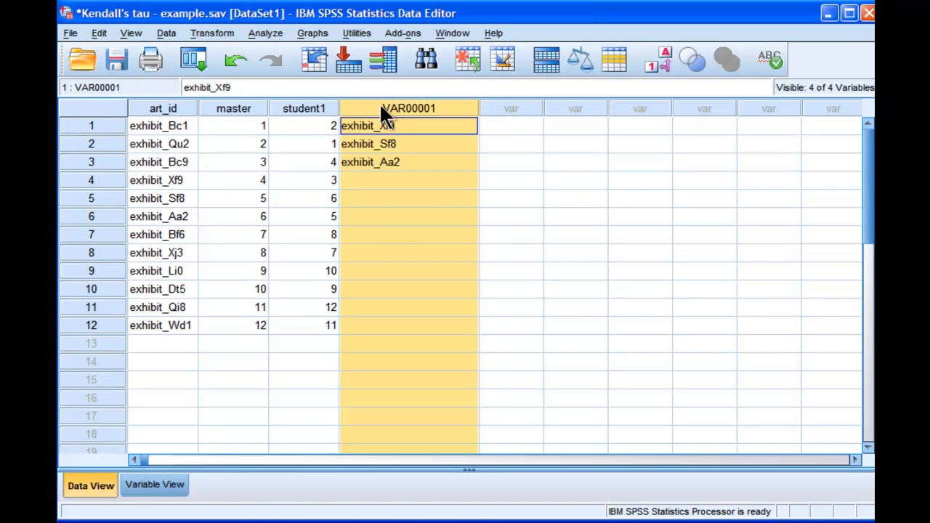
{"action": "right_click", "coordinate": [383, 114]}
{"action": "left_click", "coordinate": [407, 118]}
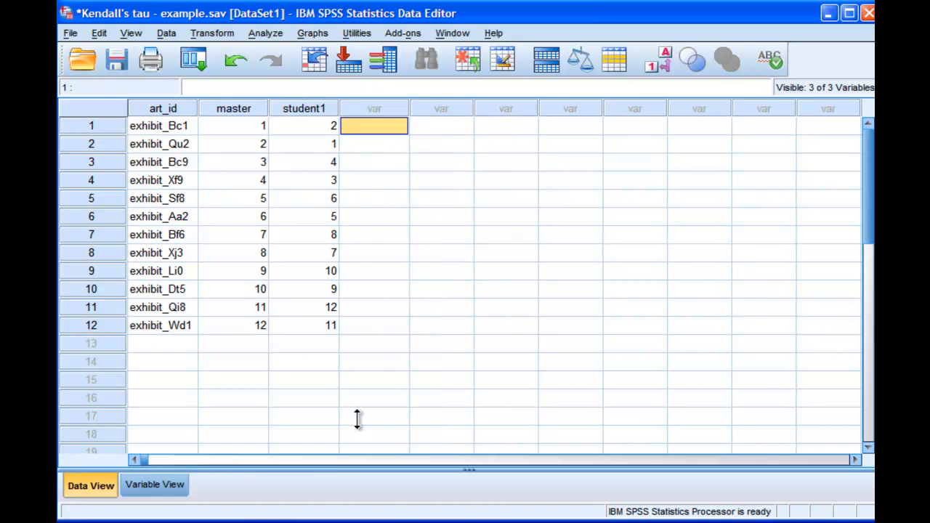
- Switch to the Excel workbook Kendall tau example correlations.xls and copy the student ranks in B2:B13 of the Student2 sheet
{"action": "key", "text": "alt+Tab"}
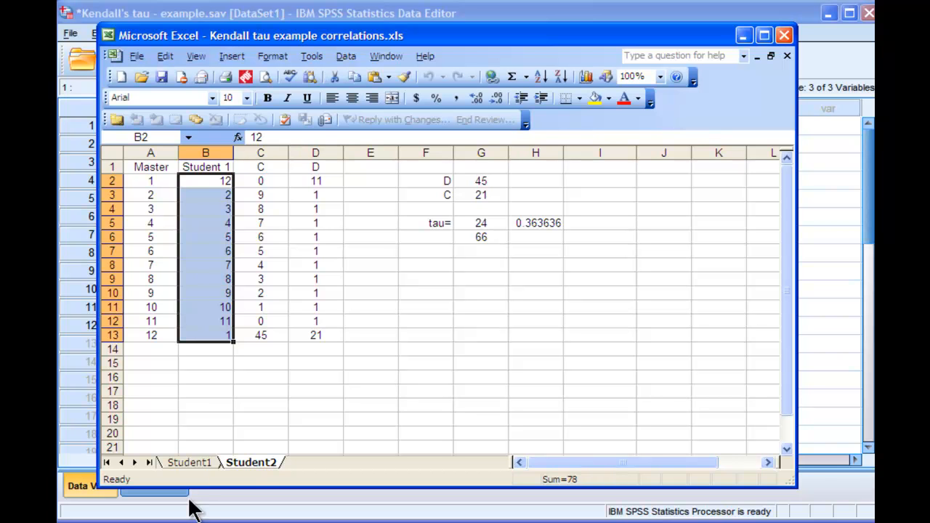
{"action": "left_click", "coordinate": [189, 462]}
{"action": "left_click", "coordinate": [247, 462]}
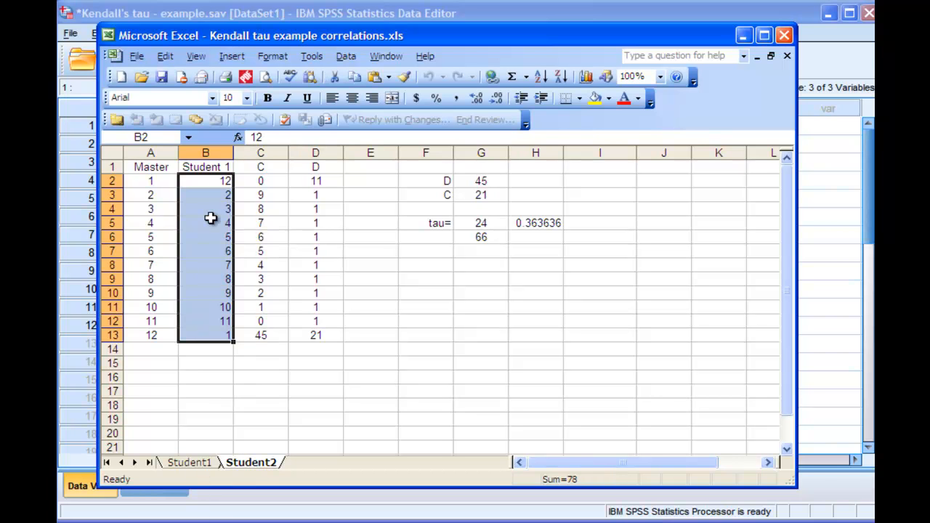
{"action": "left_click_drag", "start_coordinate": [213, 182], "coordinate": [212, 343]}
{"action": "key", "text": "ctrl+c"}
{"action": "left_click", "coordinate": [742, 35]}
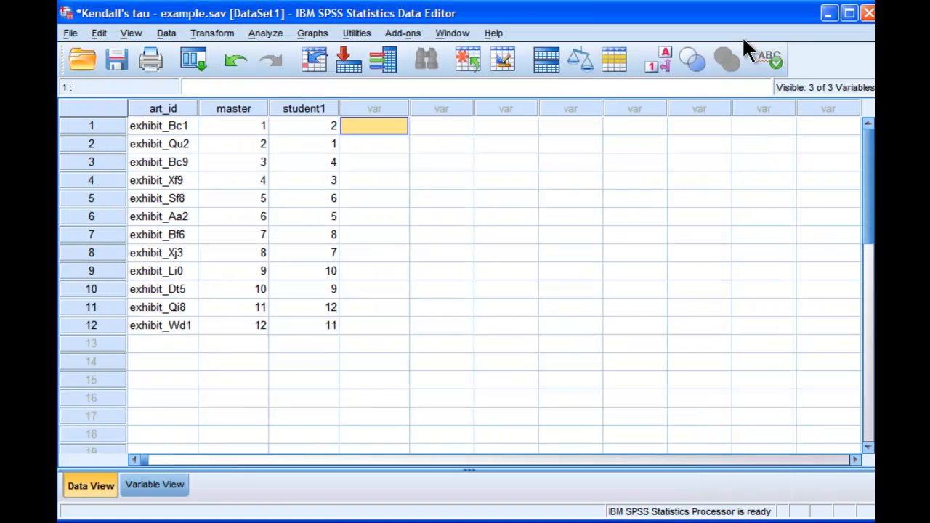
- Paste the copied ranks into the first empty column of the SPSS data, starting at row 1
{"action": "left_click", "coordinate": [356, 135]}
{"action": "left_click", "coordinate": [357, 120]}
{"action": "key", "text": "ctrl+v"}
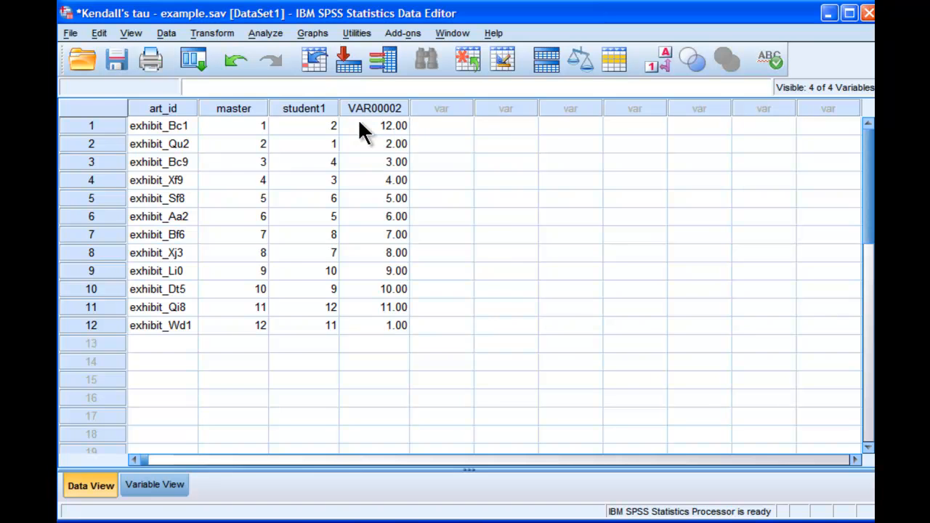
- Rename the newly pasted variable as student2 and return to the data values
{"action": "left_click", "coordinate": [161, 488]}
{"action": "left_click", "coordinate": [174, 166]}
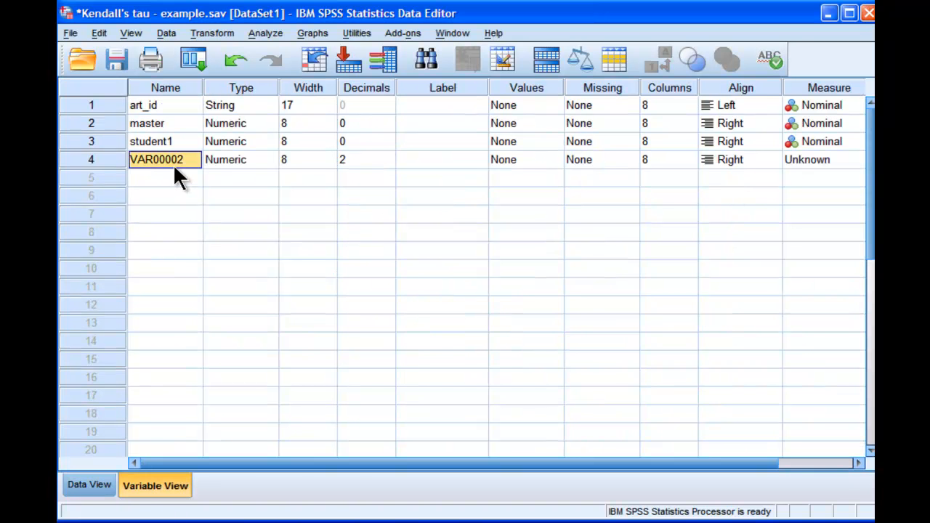
{"action": "type", "text": "student2"}
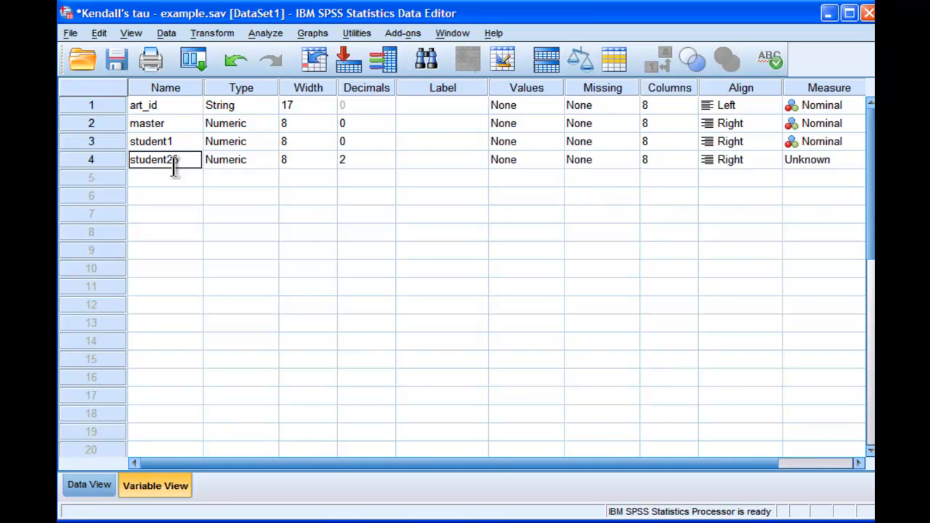
{"action": "left_click", "coordinate": [89, 483]}
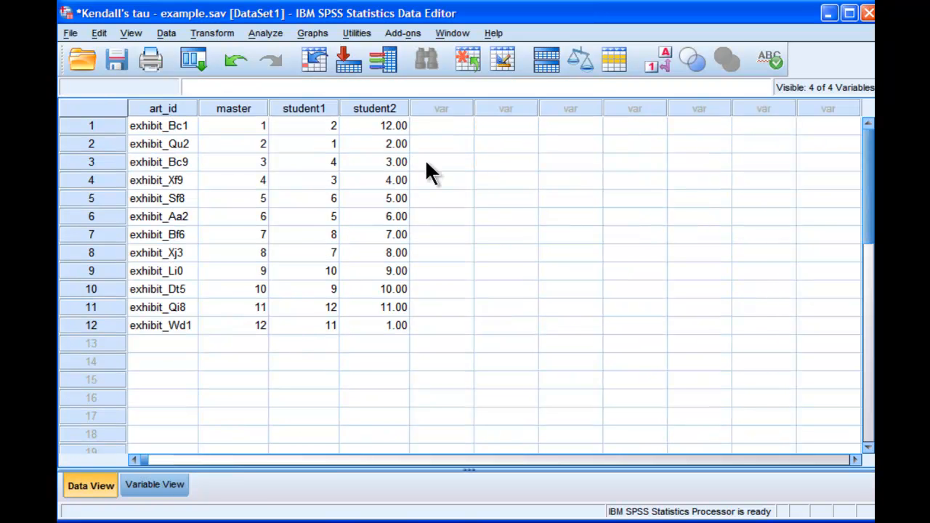
- Set the decimals of student2 to 0 and show the data values again
{"action": "left_click", "coordinate": [169, 491]}
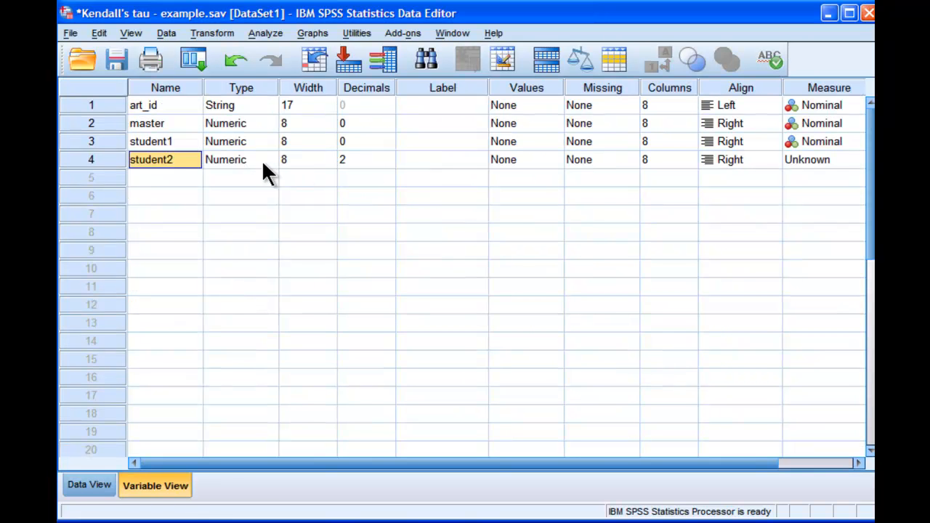
{"action": "left_click", "coordinate": [384, 167]}
{"action": "left_click", "coordinate": [383, 166]}
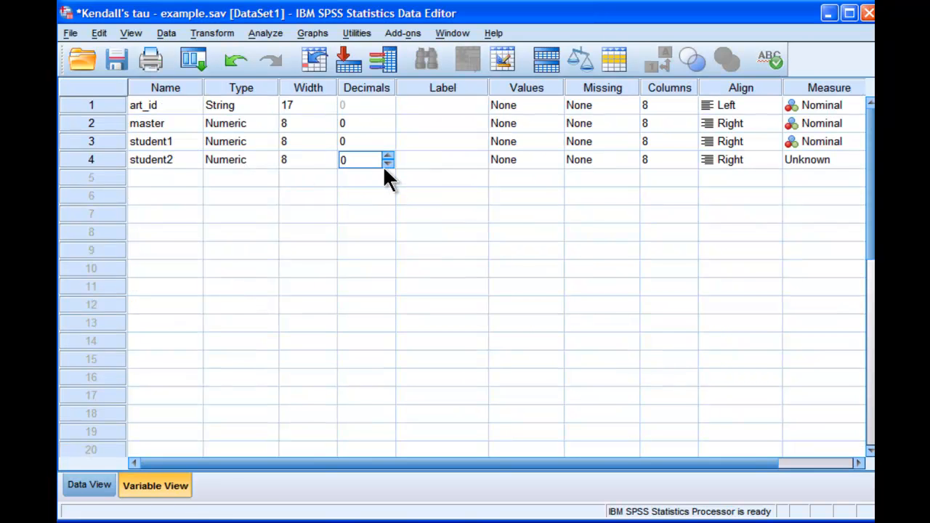
{"action": "left_click", "coordinate": [81, 486]}
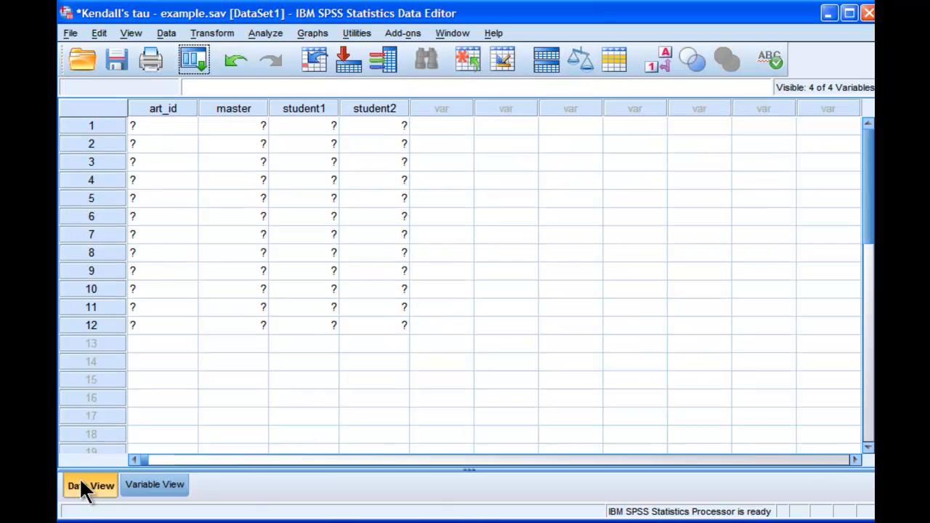
- Compare the master and student2 ranks row by row across the exhibits, from the second exhibit to the last
{"action": "left_click", "coordinate": [330, 141]}
{"action": "key", "text": "Left"}
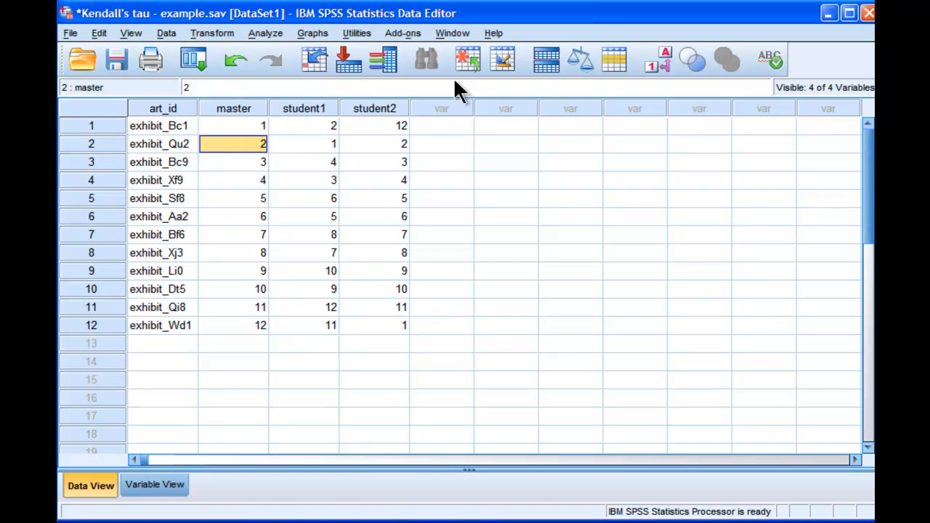
{"action": "key", "text": "Right"}
{"action": "key", "text": "Right"}
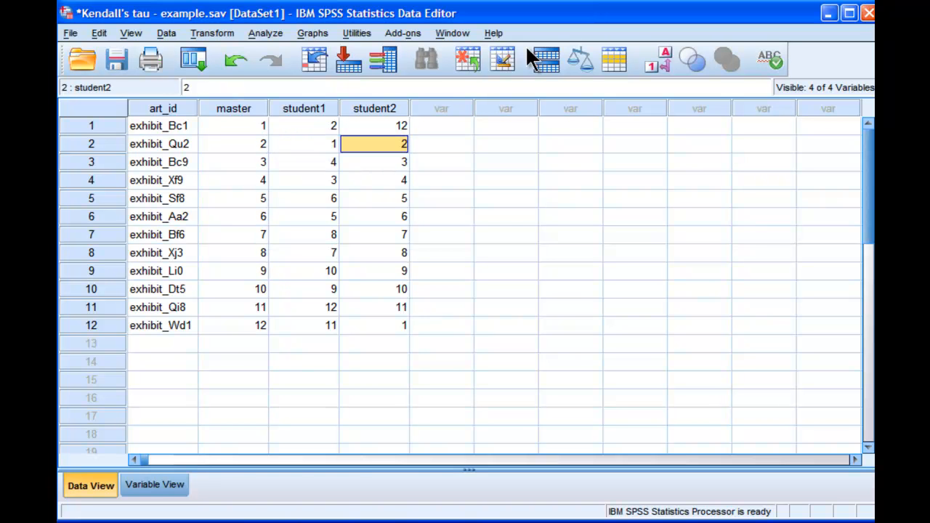
{"action": "key", "text": "Down"}
{"action": "key", "text": "Left"}
{"action": "key", "text": "Left"}
{"action": "key", "text": "Right"}
{"action": "key", "text": "Right"}
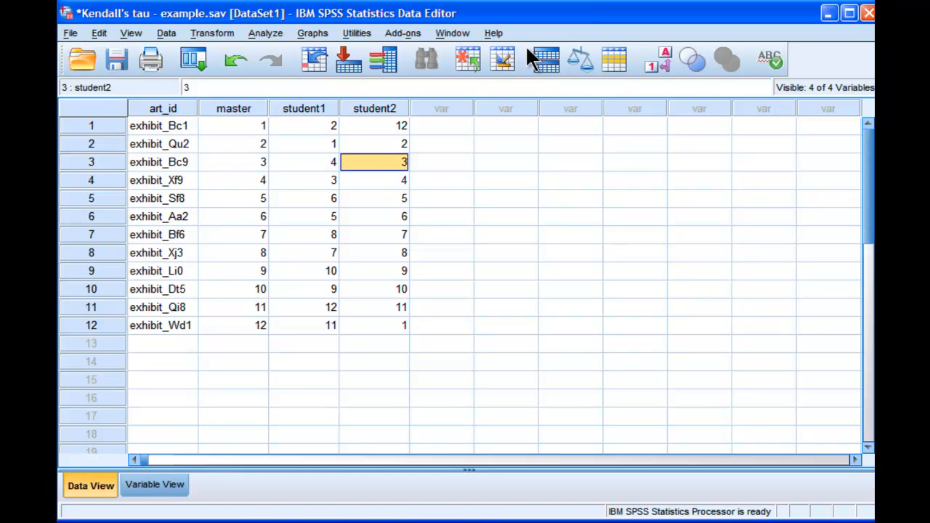
{"action": "key", "text": "Left"}
{"action": "key", "text": "Left"}
{"action": "key", "text": "Down"}
{"action": "key", "text": "Right"}
{"action": "key", "text": "Right"}
{"action": "key", "text": "Left"}
{"action": "key", "text": "Down"}
{"action": "key", "text": "Left"}
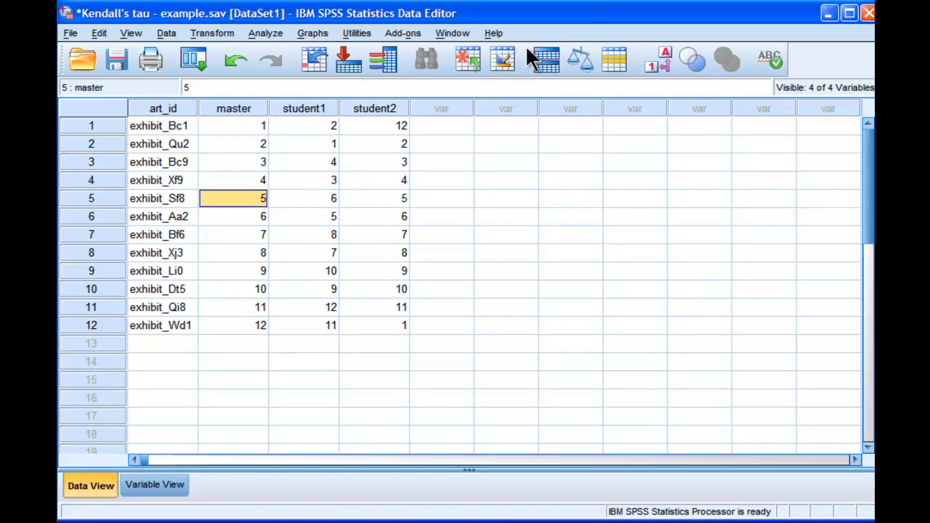
{"action": "key", "text": "Right"}
{"action": "key", "text": "Right"}
{"action": "key", "text": "Right"}
{"action": "key", "text": "Left"}
{"action": "key", "text": "Left"}
{"action": "key", "text": "Left"}
{"action": "key", "text": "Down"}
{"action": "key", "text": "Right"}
{"action": "key", "text": "Right"}
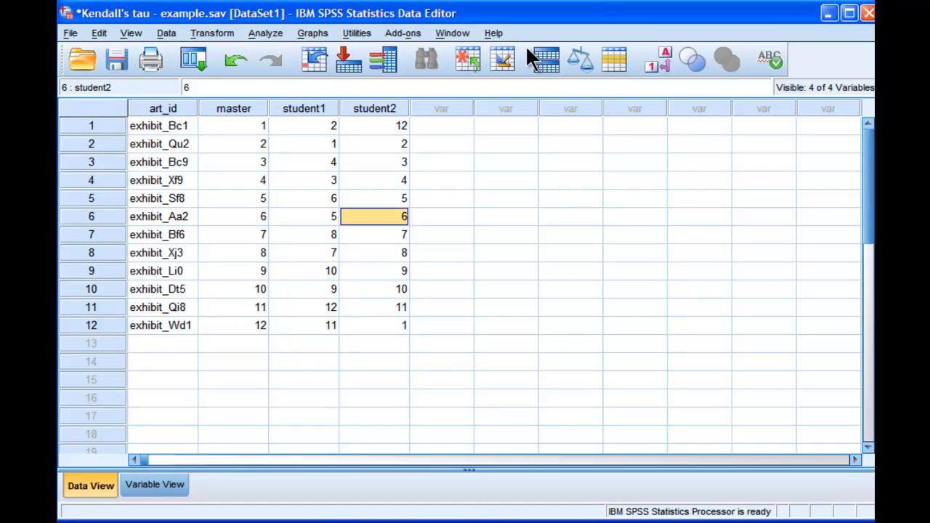
{"action": "key", "text": "Right"}
{"action": "key", "text": "Down"}
{"action": "key", "text": "Down"}
{"action": "key", "text": "Down"}
{"action": "key", "text": "Down"}
{"action": "key", "text": "Down"}
{"action": "key", "text": "Down"}
{"action": "key", "text": "Left"}
{"action": "key", "text": "Up"}
{"action": "key", "text": "Up"}
{"action": "key", "text": "Up"}
{"action": "key", "text": "Up"}
{"action": "key", "text": "Up"}
{"action": "key", "text": "Up"}
{"action": "key", "text": "Up"}
{"action": "key", "text": "Up"}
{"action": "key", "text": "Up"}
{"action": "key", "text": "Up"}
{"action": "key", "text": "Up"}
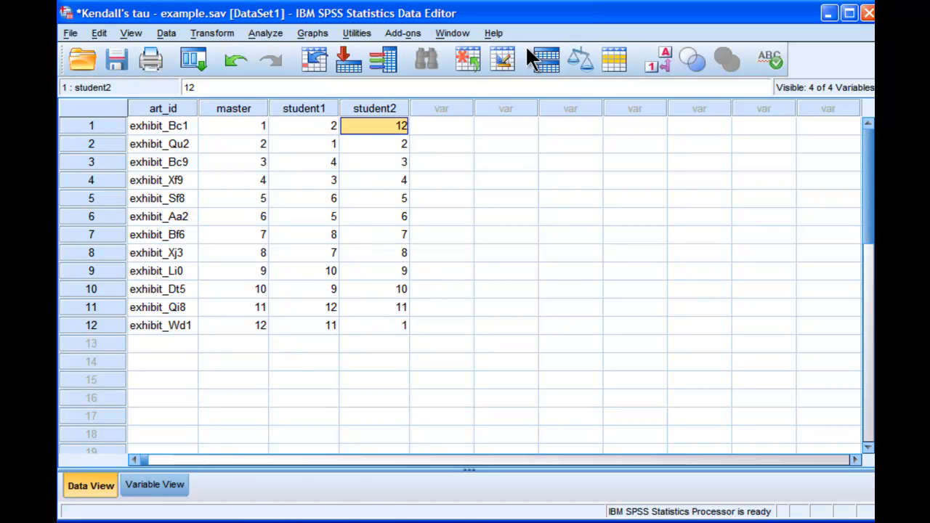
- Examine how master and student2 rank the first and last exhibits, exhibit_Bc1 and exhibit_Wd1
{"action": "left_click", "coordinate": [241, 126]}
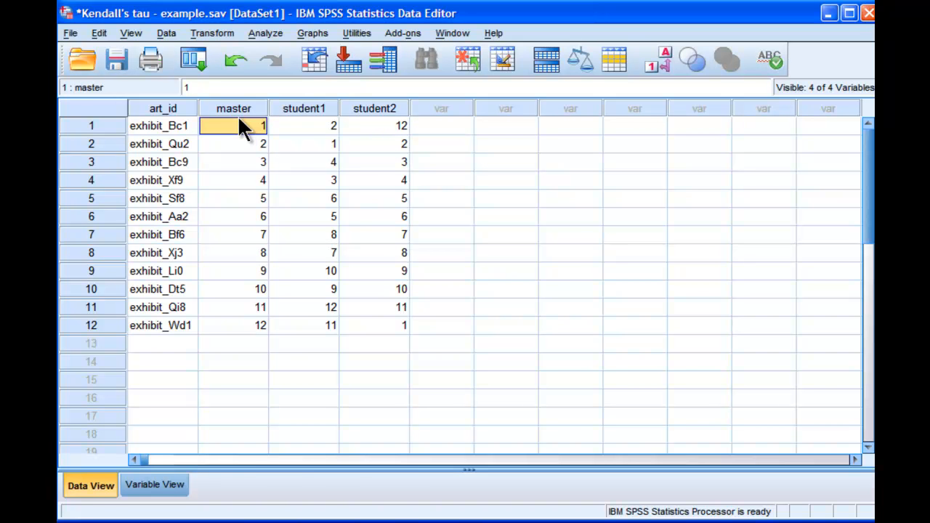
{"action": "left_click", "coordinate": [390, 128]}
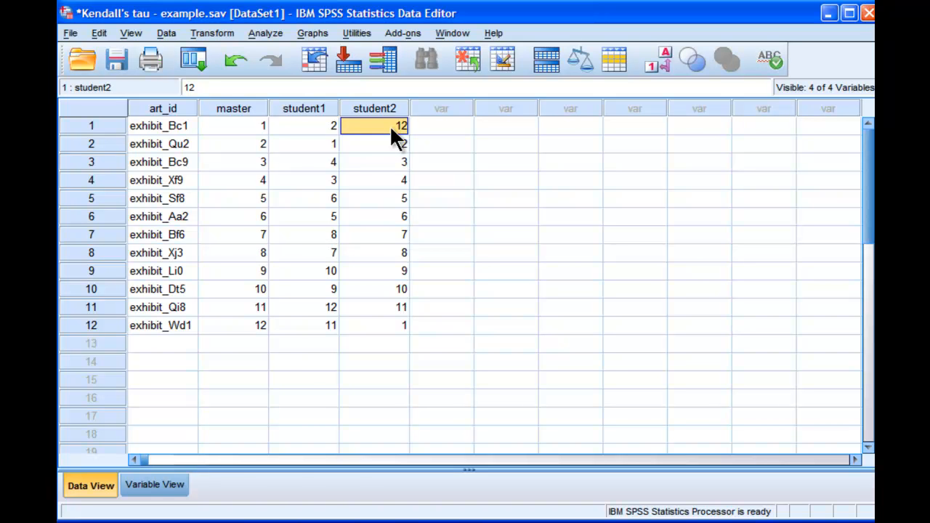
{"action": "left_click", "coordinate": [249, 333]}
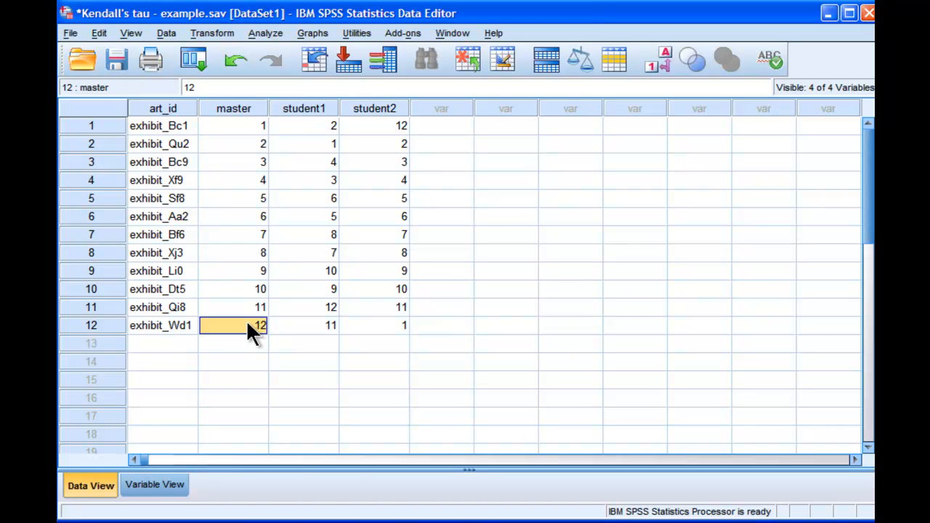
{"action": "left_click", "coordinate": [385, 327]}
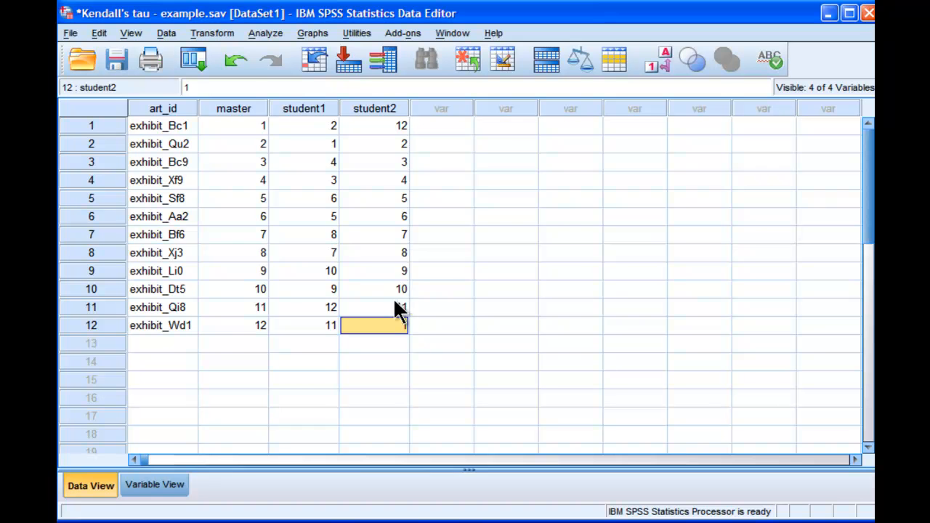
{"action": "key", "text": "Up"}
{"action": "key", "text": "Up"}
{"action": "key", "text": "Up"}
{"action": "key", "text": "Up"}
{"action": "key", "text": "Up"}
{"action": "key", "text": "Up"}
{"action": "key", "text": "Up"}
{"action": "key", "text": "Up"}
{"action": "key", "text": "Up"}
{"action": "key", "text": "Up"}
{"action": "key", "text": "Up"}
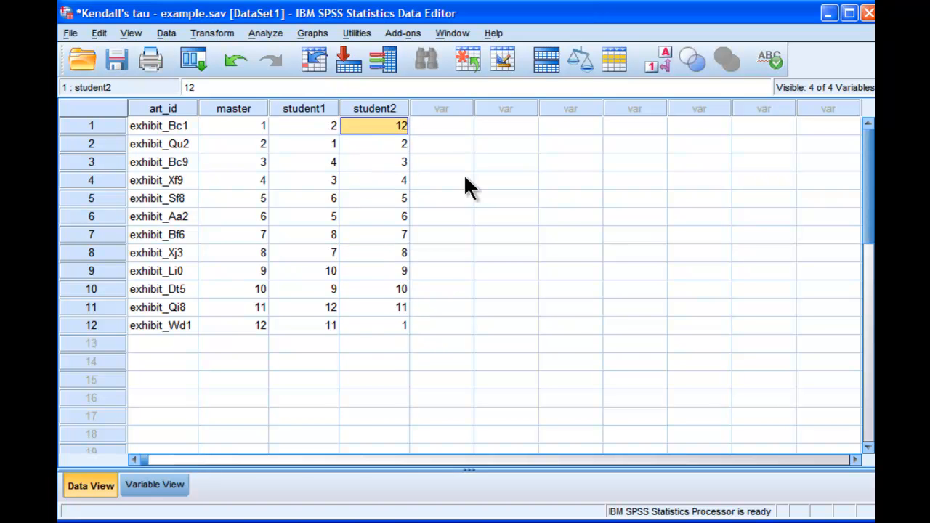
- Go through the student2 ranks from exhibit_Bc1 to exhibit_Wd1 to examine their ordering
{"action": "key", "text": "Down"}
{"action": "key", "text": "Down"}
{"action": "key", "text": "Down"}
{"action": "key", "text": "Down"}
{"action": "key", "text": "Down"}
{"action": "key", "text": "Down"}
{"action": "key", "text": "Down"}
{"action": "key", "text": "Down"}
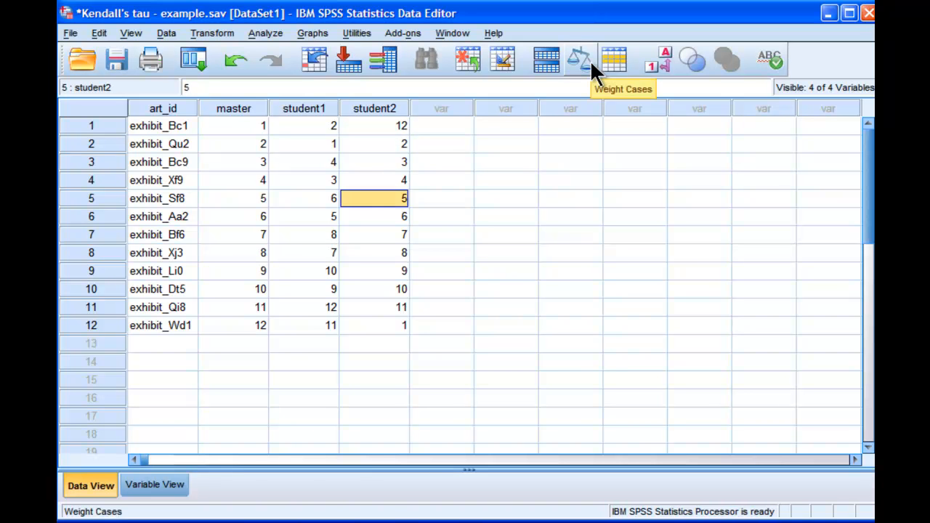
{"action": "key", "text": "Down"}
{"action": "key", "text": "Down"}
{"action": "key", "text": "Up"}
{"action": "key", "text": "Up"}
{"action": "key", "text": "Up"}
{"action": "key", "text": "Up"}
{"action": "key", "text": "Up"}
{"action": "key", "text": "Up"}
{"action": "key", "text": "Up"}
{"action": "key", "text": "Up"}
{"action": "key", "text": "Up"}
{"action": "key", "text": "Up"}
{"action": "key", "text": "Down"}
{"action": "key", "text": "Down"}
{"action": "key", "text": "Up"}
{"action": "key", "text": "Up"}
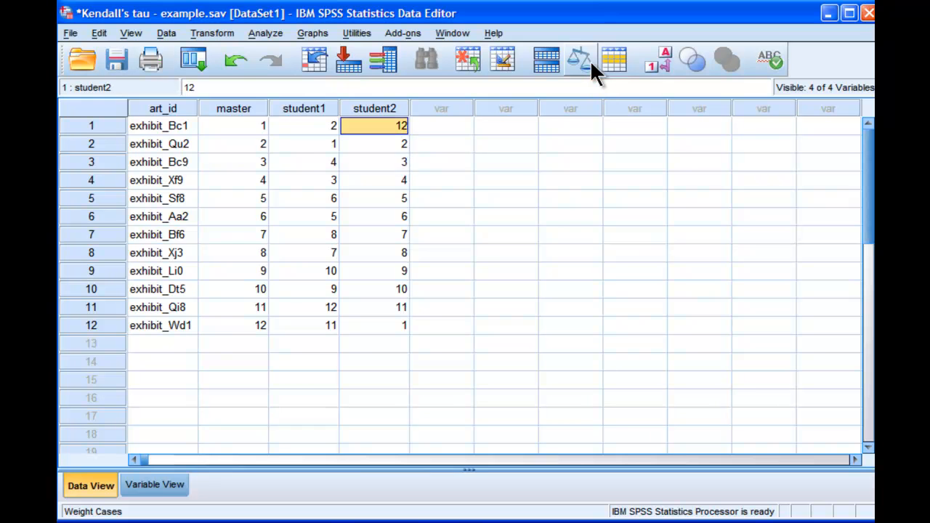
{"action": "key", "text": "Down"}
{"action": "key", "text": "Down"}
{"action": "key", "text": "Down"}
{"action": "key", "text": "Down"}
{"action": "key", "text": "Down"}
{"action": "key", "text": "Down"}
{"action": "key", "text": "Down"}
{"action": "key", "text": "Down"}
{"action": "key", "text": "Down"}
{"action": "key", "text": "Down"}
{"action": "key", "text": "Down"}
{"action": "key", "text": "Down"}
{"action": "key", "text": "Up"}
{"action": "key", "text": "Up"}
{"action": "key", "text": "Up"}
{"action": "key", "text": "Up"}
{"action": "key", "text": "Up"}
{"action": "key", "text": "Up"}
{"action": "key", "text": "Up"}
{"action": "key", "text": "Up"}
{"action": "key", "text": "Up"}
{"action": "key", "text": "Up"}
{"action": "key", "text": "Up"}
{"action": "key", "text": "Up"}
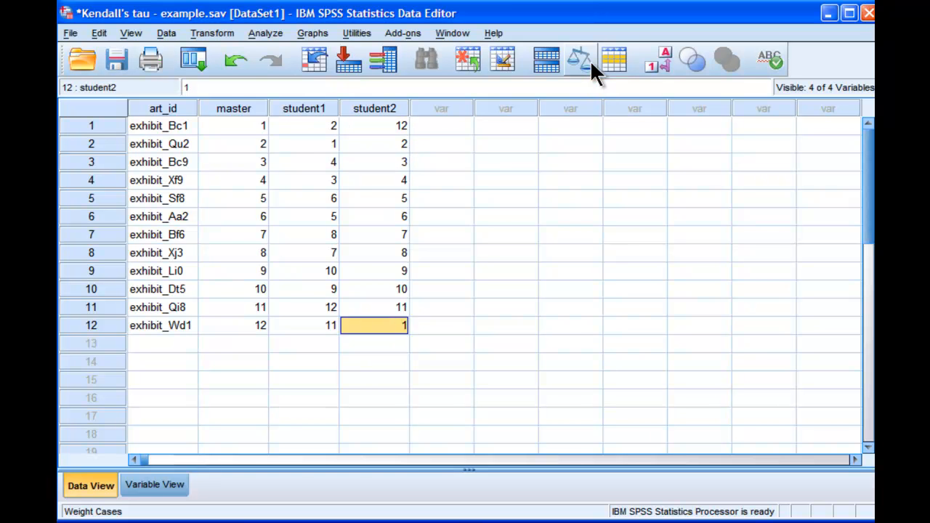
- Go through the student1 ranks from the first to the last exhibit and compare them with the master ranks
{"action": "key", "text": "Left"}
{"action": "key", "text": "Down"}
{"action": "key", "text": "Down"}
{"action": "key", "text": "Up"}
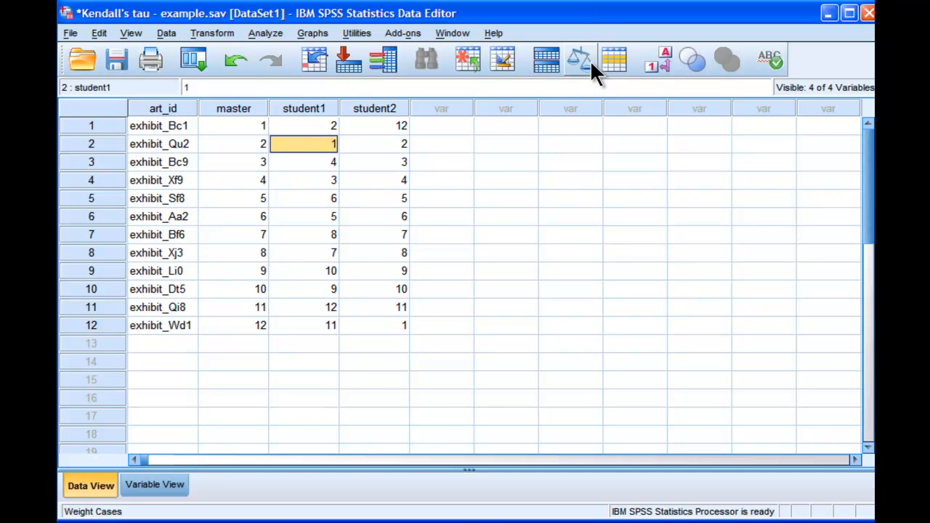
{"action": "key", "text": "Down"}
{"action": "key", "text": "Down"}
{"action": "key", "text": "Left"}
{"action": "key", "text": "Down"}
{"action": "key", "text": "Right"}
{"action": "key", "text": "Down"}
{"action": "key", "text": "Down"}
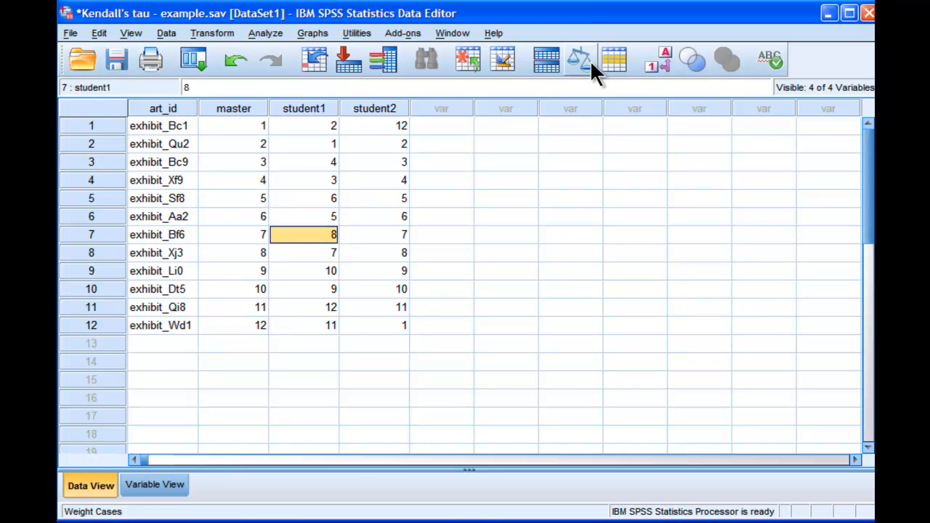
{"action": "key", "text": "Down"}
{"action": "key", "text": "Down"}
{"action": "key", "text": "Down"}
{"action": "key", "text": "Down"}
{"action": "key", "text": "Down"}
{"action": "key", "text": "Up"}
{"action": "key", "text": "Up"}
{"action": "key", "text": "Up"}
{"action": "key", "text": "Up"}
{"action": "key", "text": "Up"}
{"action": "key", "text": "Up"}
{"action": "key", "text": "Up"}
{"action": "key", "text": "Up"}
{"action": "key", "text": "Up"}
{"action": "key", "text": "Up"}
{"action": "key", "text": "Up"}
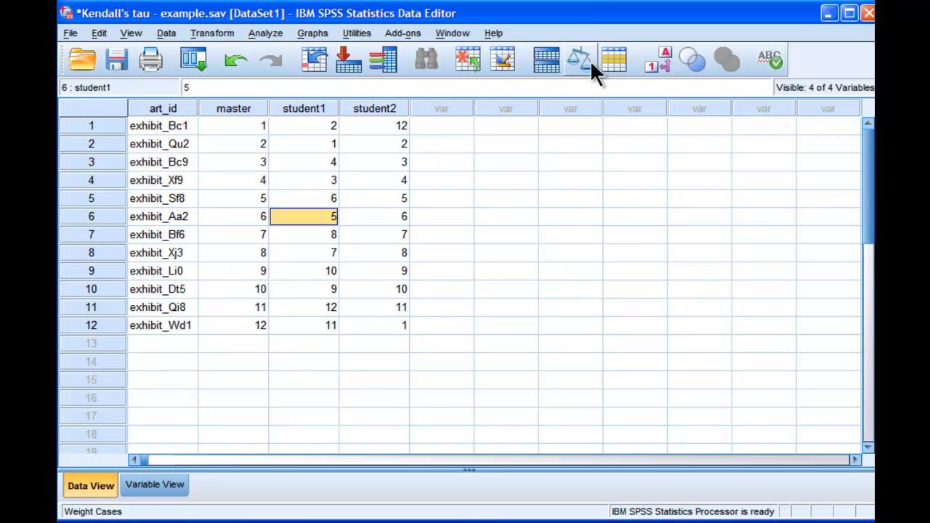
{"action": "key", "text": "Down"}
{"action": "key", "text": "Down"}
{"action": "key", "text": "Down"}
{"action": "key", "text": "Up"}
{"action": "key", "text": "Up"}
{"action": "key", "text": "Up"}
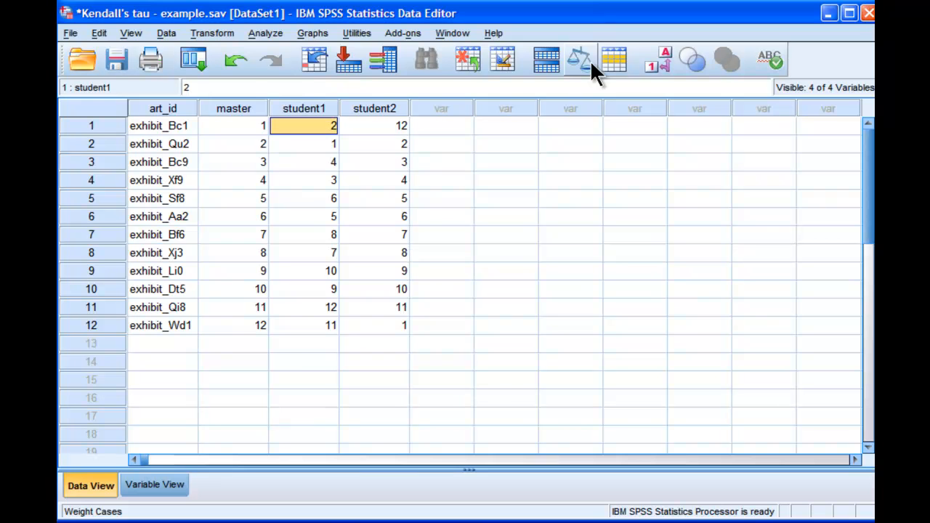
- Run a bivariate Kendall's tau-b correlation between master and student2, removing student1 from the analysis variables
{"action": "left_click", "coordinate": [271, 33]}
{"action": "mouse_move", "coordinate": [342, 173]}
{"action": "left_click", "coordinate": [429, 178]}
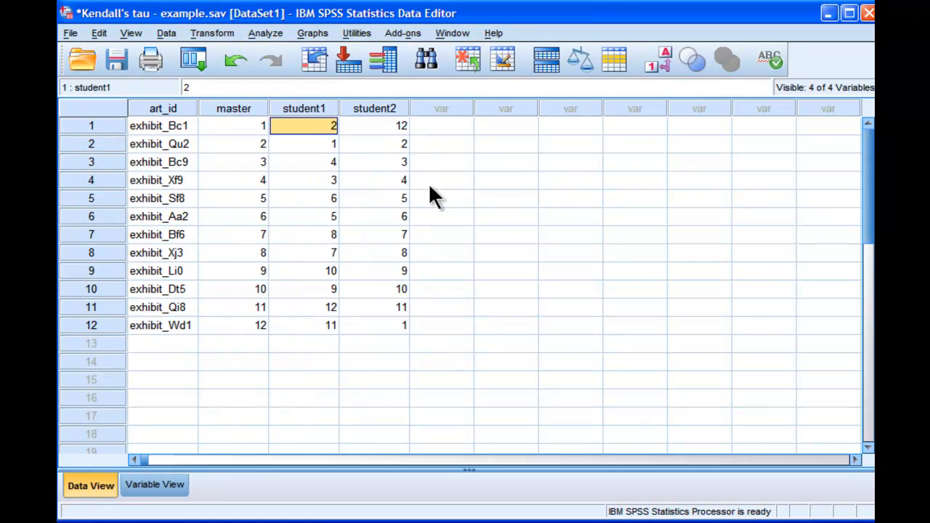
{"action": "left_click", "coordinate": [488, 167]}
{"action": "left_click", "coordinate": [445, 205]}
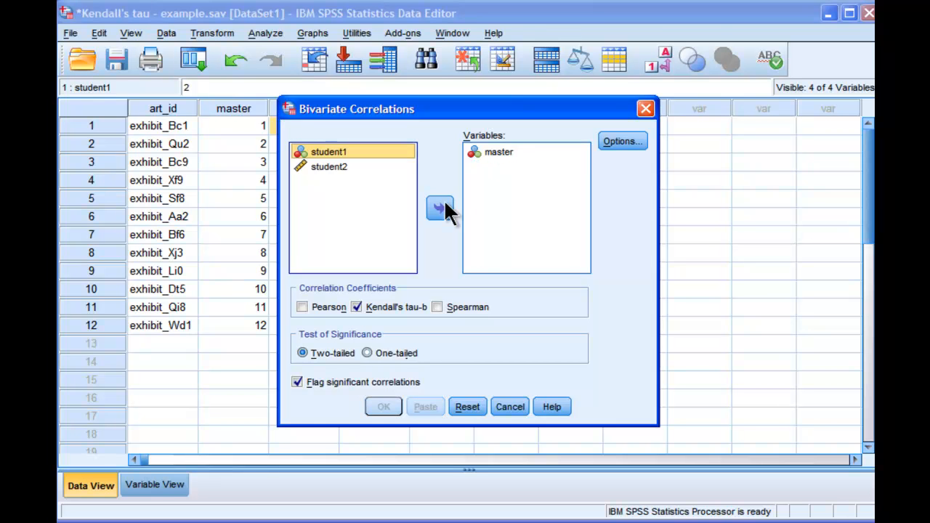
{"action": "left_click", "coordinate": [332, 166]}
{"action": "left_click", "coordinate": [439, 208]}
{"action": "left_click", "coordinate": [385, 403]}
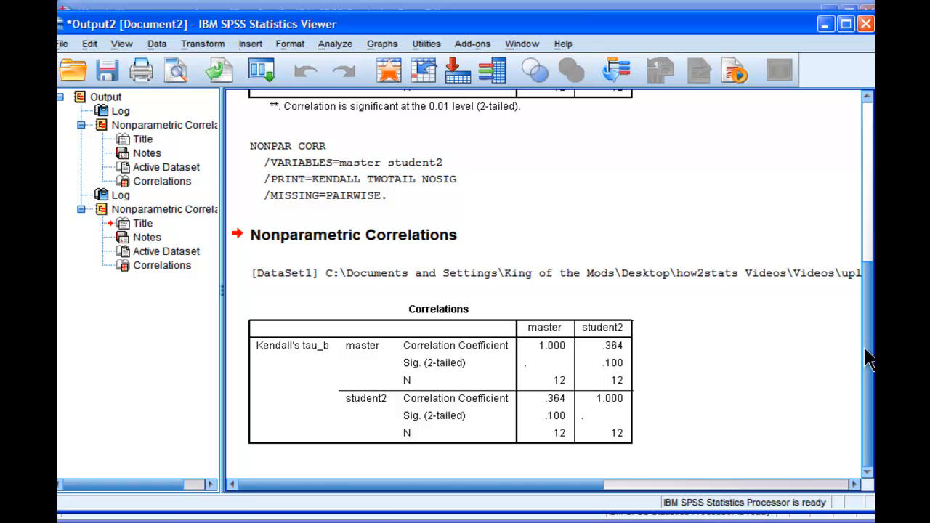
- Review the master–student1 correlation table in the output for comparison with the master–student2 result
{"action": "left_click_drag", "start_coordinate": [870, 386], "coordinate": [868, 265]}
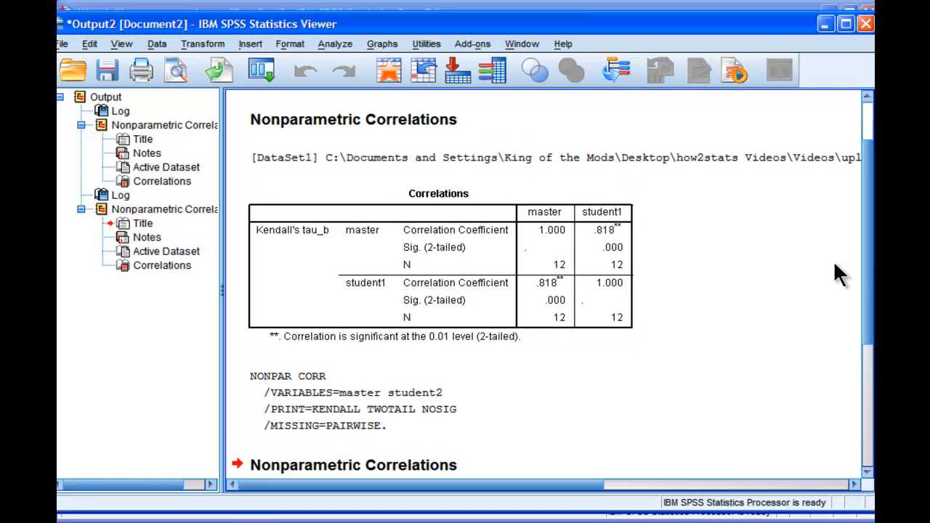
{"action": "mouse_move", "coordinate": [868, 265]}
{"action": "left_mouse_down"}
{"action": "mouse_move", "coordinate": [857, 391]}
{"action": "mouse_move", "coordinate": [868, 269]}
{"action": "left_mouse_up"}
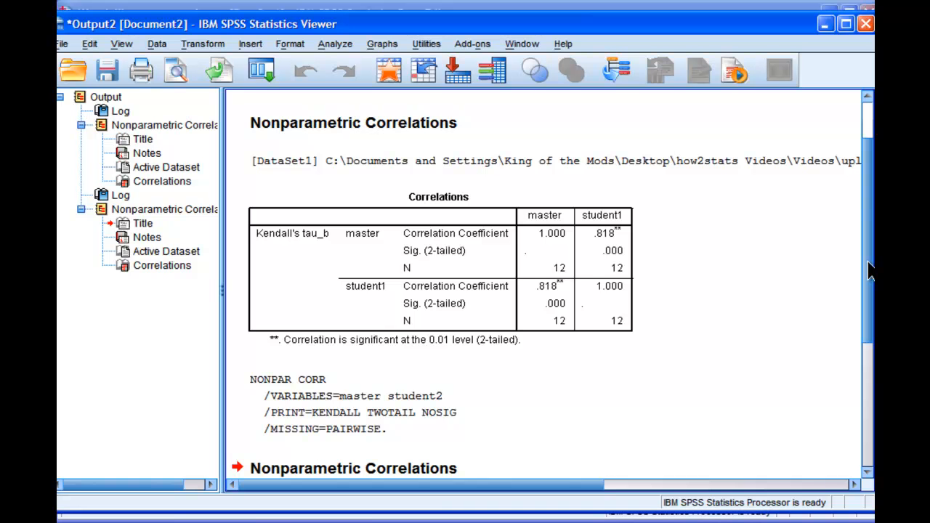
{"action": "scroll", "coordinate": [870, 270], "scroll_direction": "down", "scroll_amount": 1}
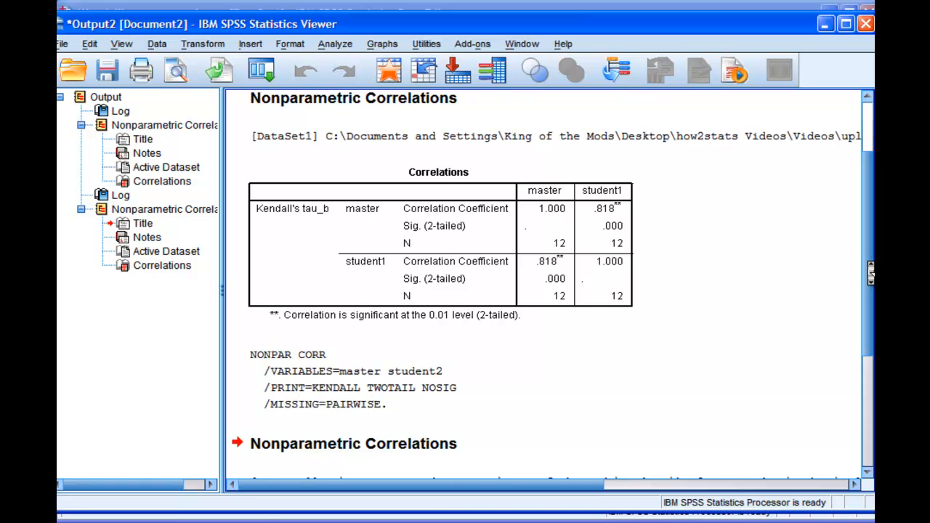